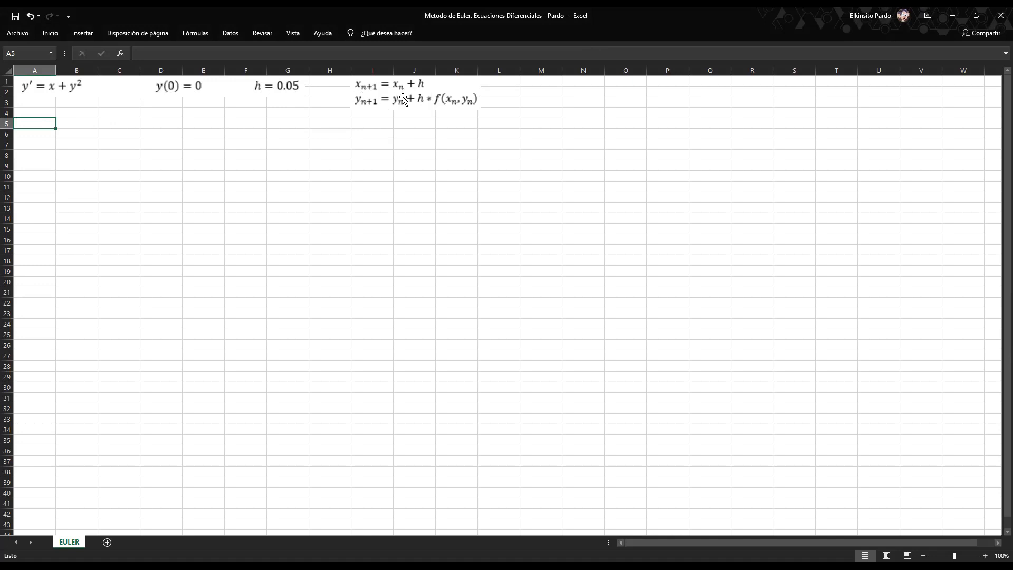
Enter the table headers I, X and Y in cells B5, C5 and D5.
{"action": "left_click", "coordinate": [91, 124]}
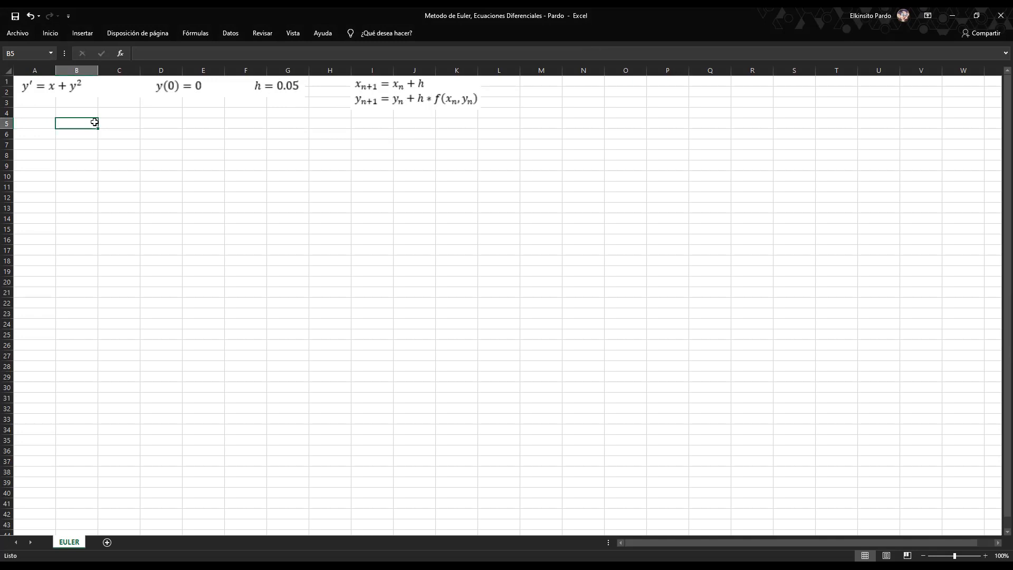
{"action": "type", "text": "I"}
{"action": "left_click", "coordinate": [115, 124]}
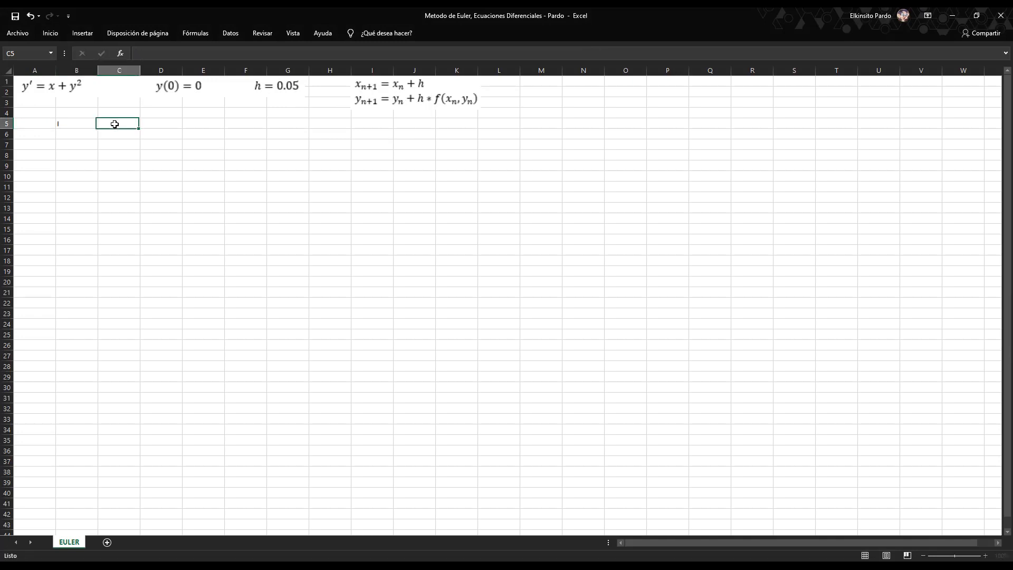
{"action": "type", "text": "x"}
{"action": "left_click", "coordinate": [152, 123]}
{"action": "type", "text": "Y"}
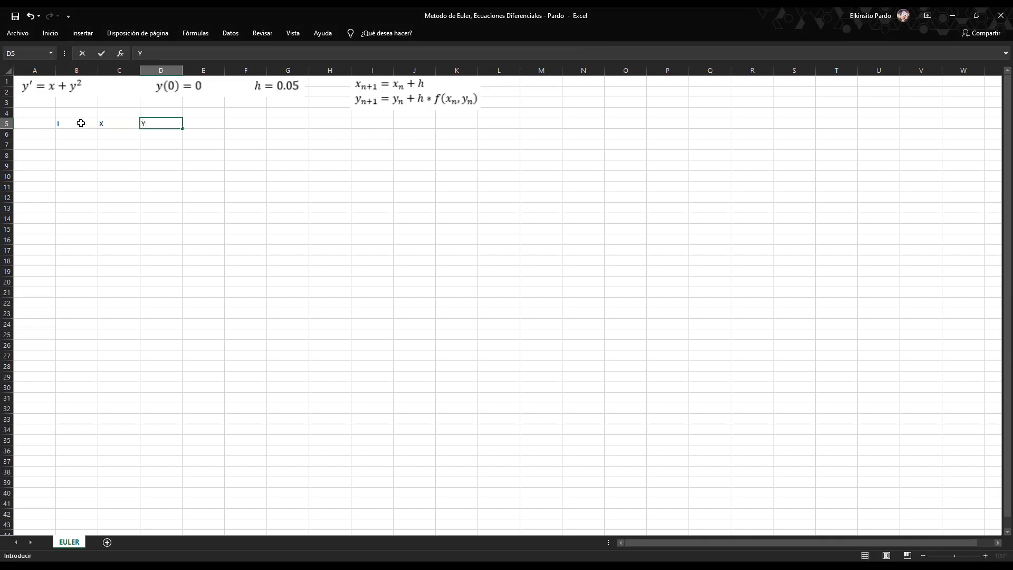
{"action": "left_click", "coordinate": [79, 123]}
{"action": "left_click", "coordinate": [129, 124]}
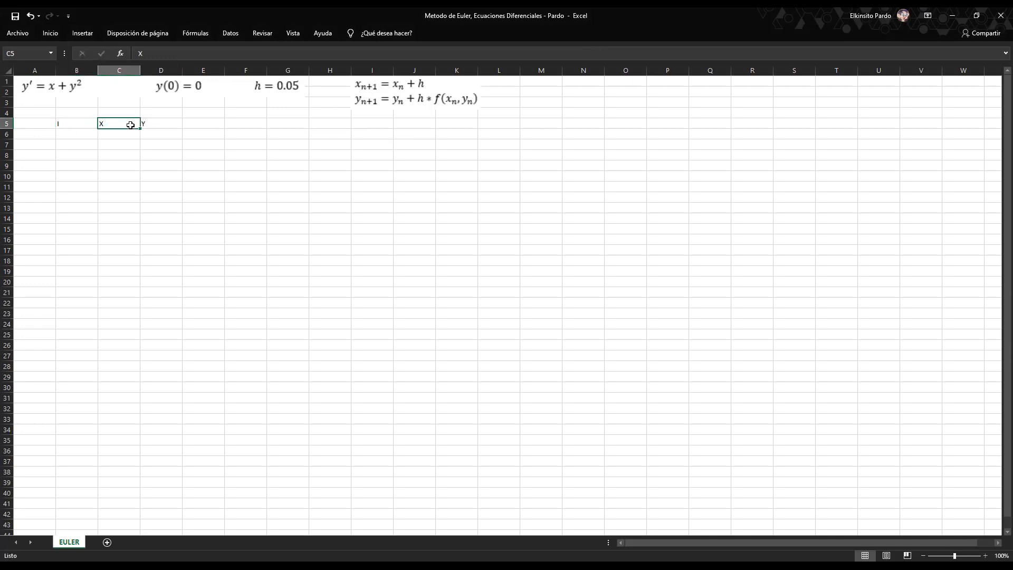
{"action": "left_click", "coordinate": [158, 124]}
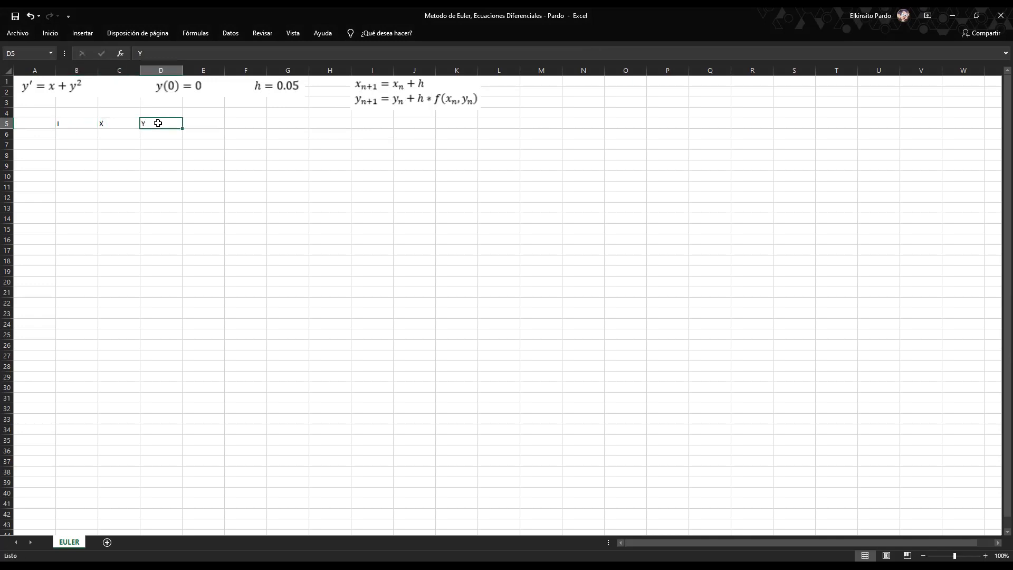
Enter the parameter labels Xi, Yi and h in cells G5, G6 and G7.
{"action": "left_click", "coordinate": [258, 123]}
{"action": "left_click", "coordinate": [277, 122]}
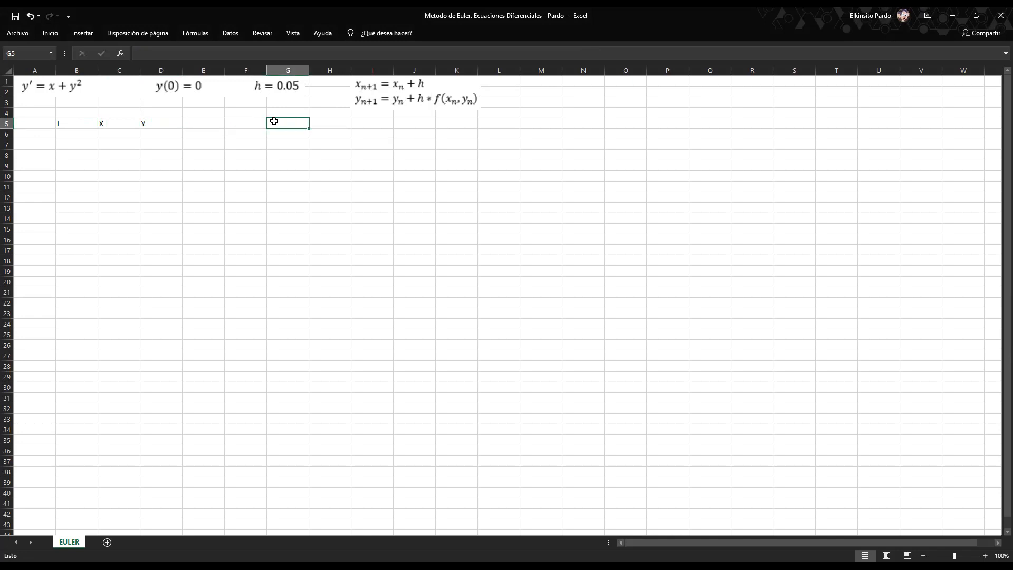
{"action": "type", "text": "Xi"}
{"action": "key", "text": "Return"}
{"action": "type", "text": "Yi"}
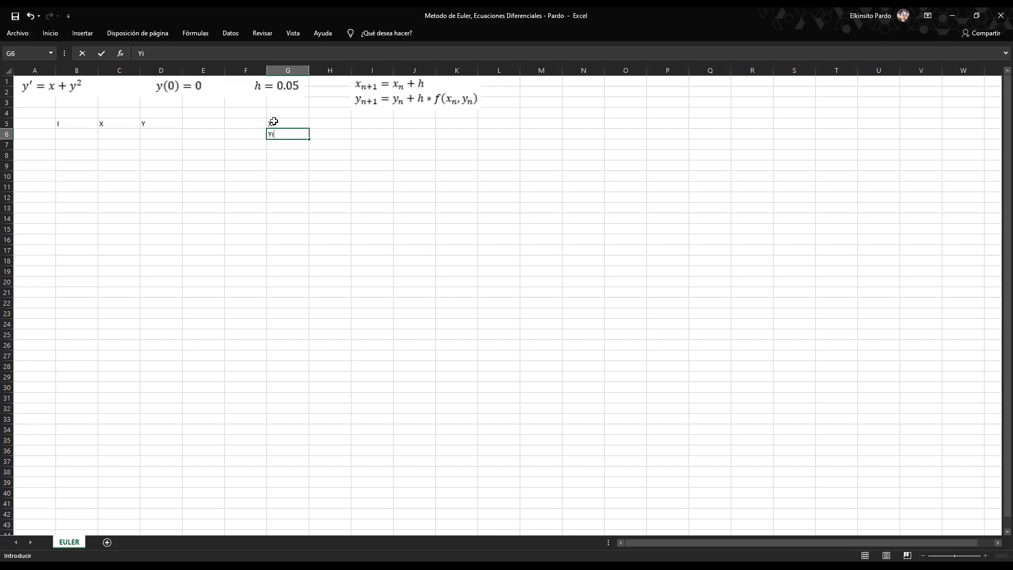
{"action": "key", "text": "Return"}
{"action": "type", "text": "h"}
Fill in the parameter values beside their labels: 0 for Xi, 0 for Yi and 0,05 for h.
{"action": "left_click", "coordinate": [326, 125]}
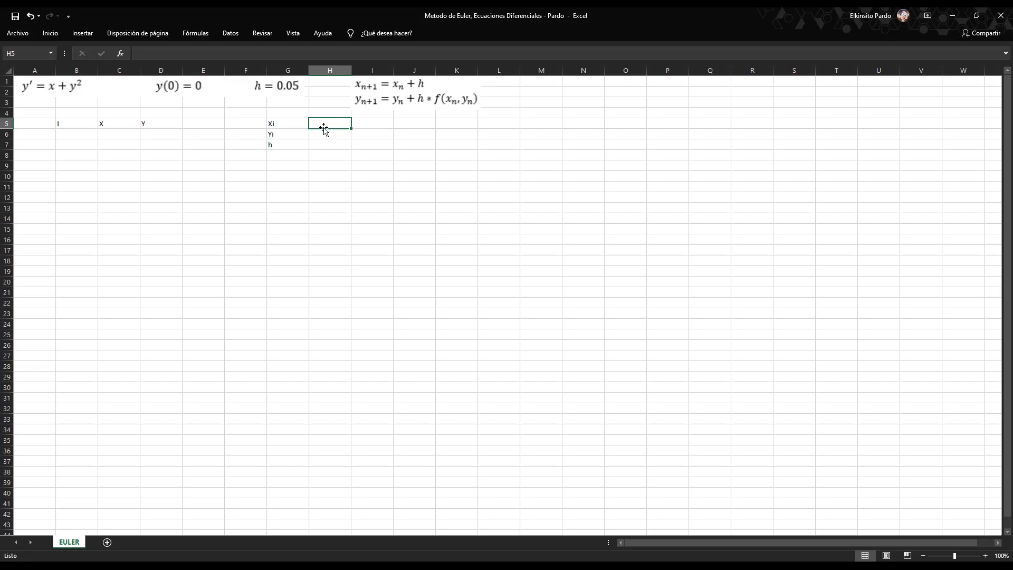
{"action": "type", "text": "0"}
{"action": "key", "text": "Return"}
{"action": "type", "text": "0"}
{"action": "key", "text": "Return"}
{"action": "type", "text": "0"}
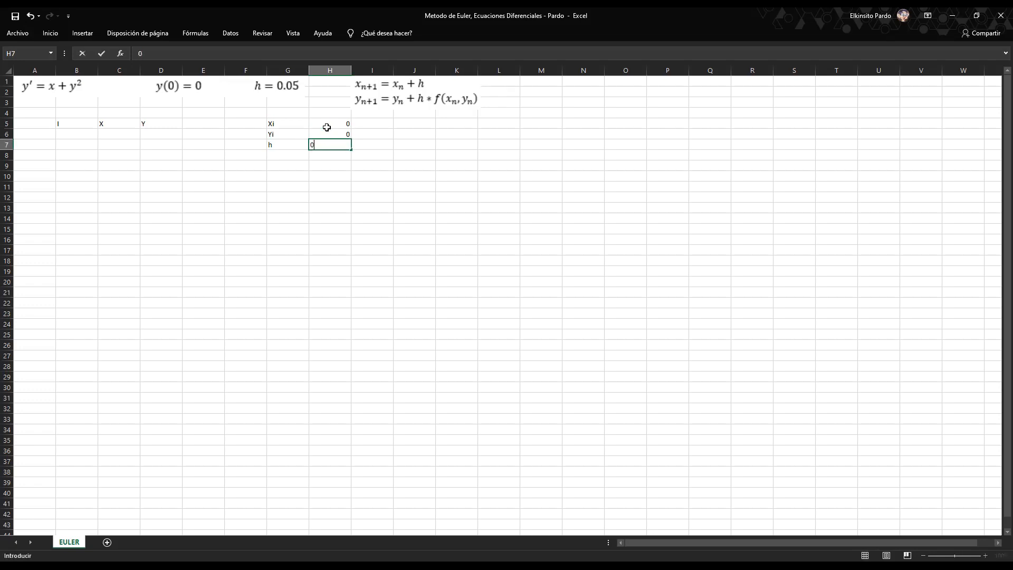
{"action": "left_click", "coordinate": [176, 147]}
{"action": "left_click_drag", "start_coordinate": [293, 123], "coordinate": [327, 144]}
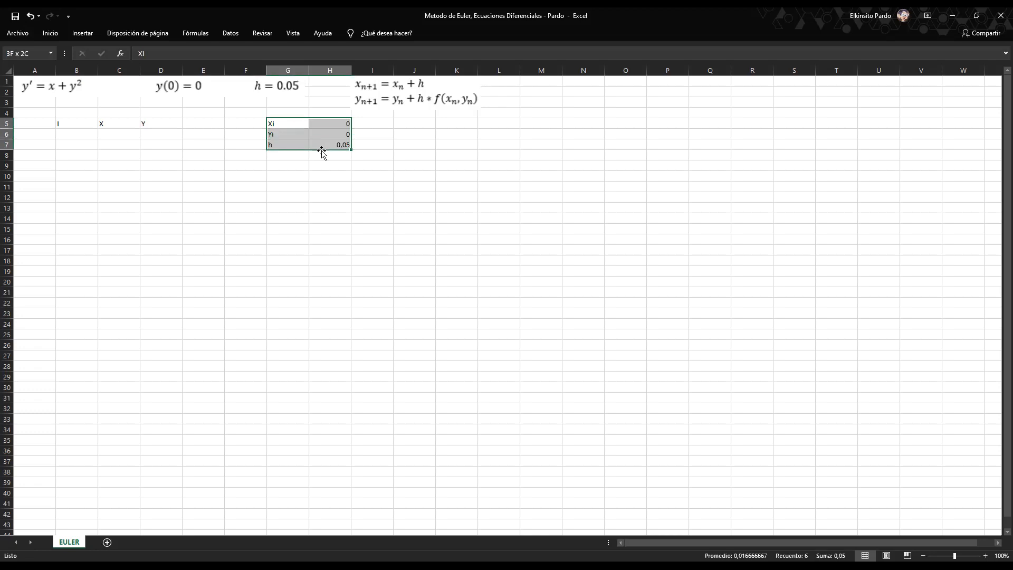
{"action": "left_click", "coordinate": [335, 180]}
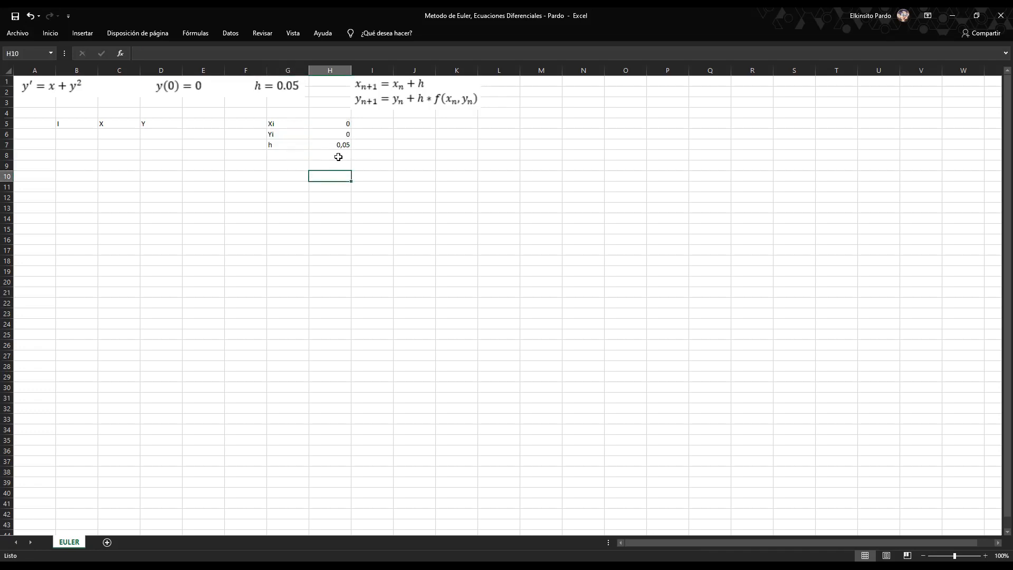
Start the I column numbering with 1 in B6 and 2 in B7.
{"action": "left_click", "coordinate": [83, 134]}
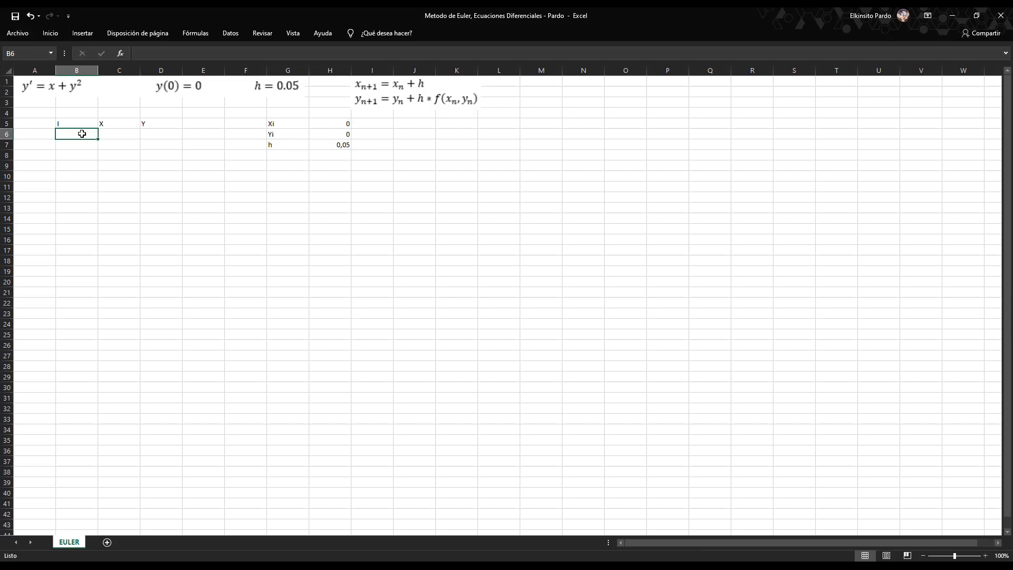
{"action": "type", "text": "1"}
{"action": "key", "text": "Return"}
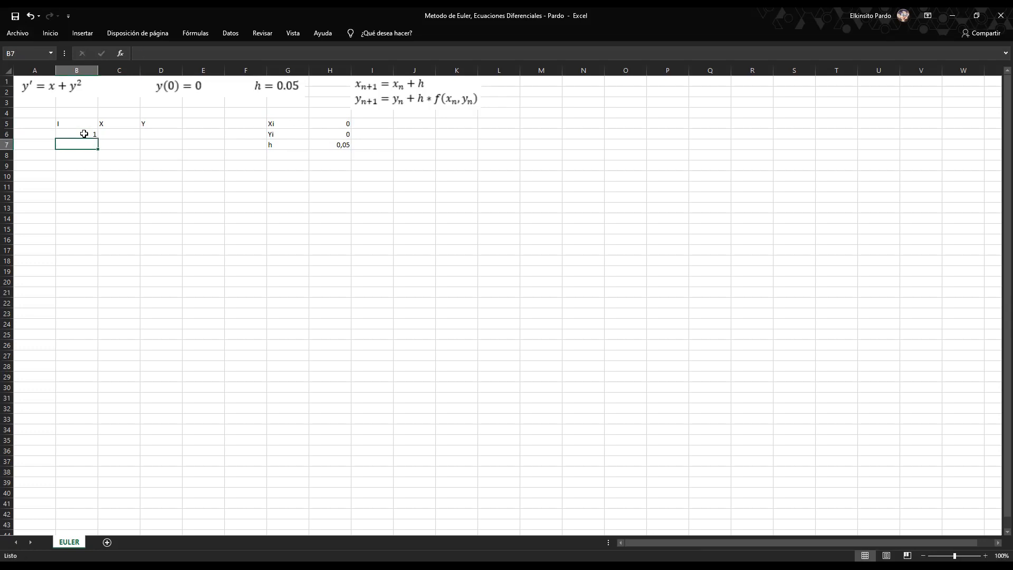
{"action": "type", "text": "2"}
{"action": "key", "text": "Return"}
Enter the initial values X = 0 in C6 and Y = 0 in D6.
{"action": "left_click", "coordinate": [122, 134]}
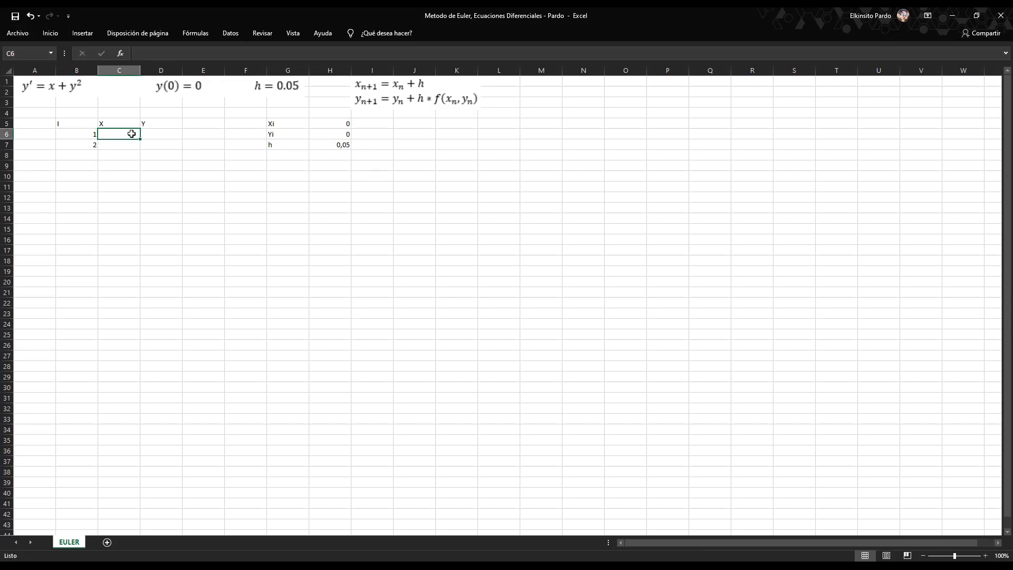
{"action": "type", "text": "0"}
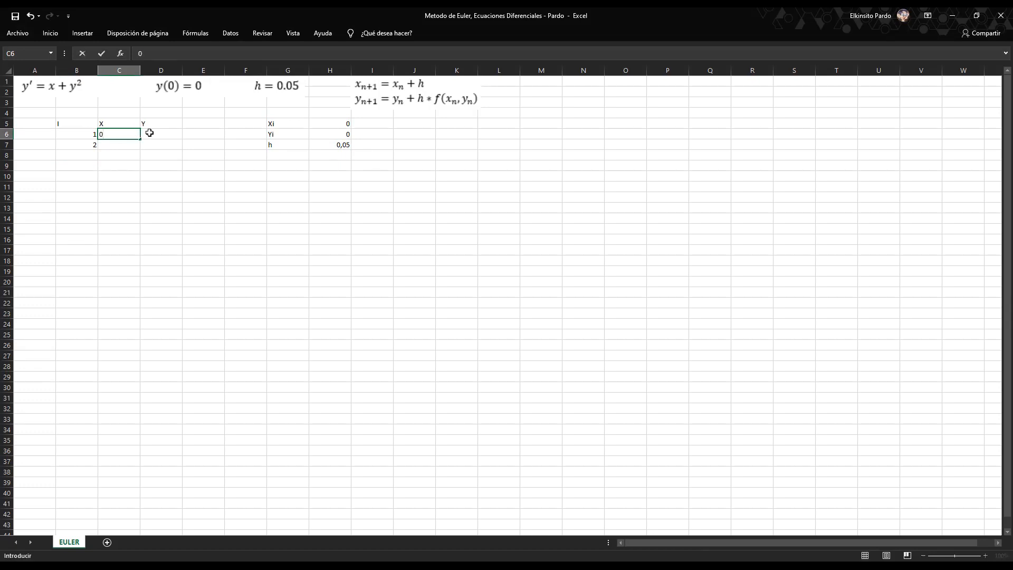
{"action": "left_click", "coordinate": [153, 133]}
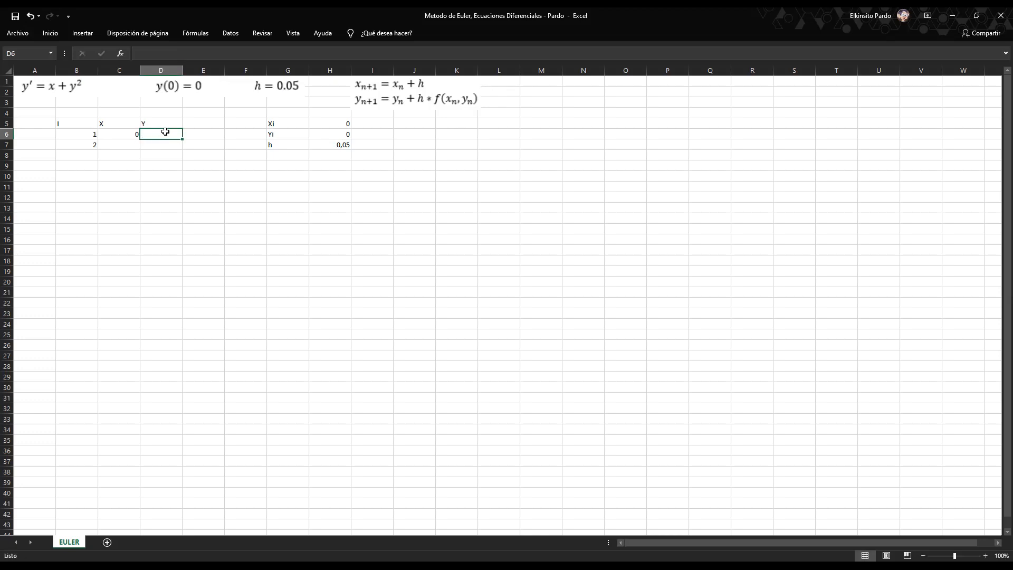
{"action": "type", "text": "0"}
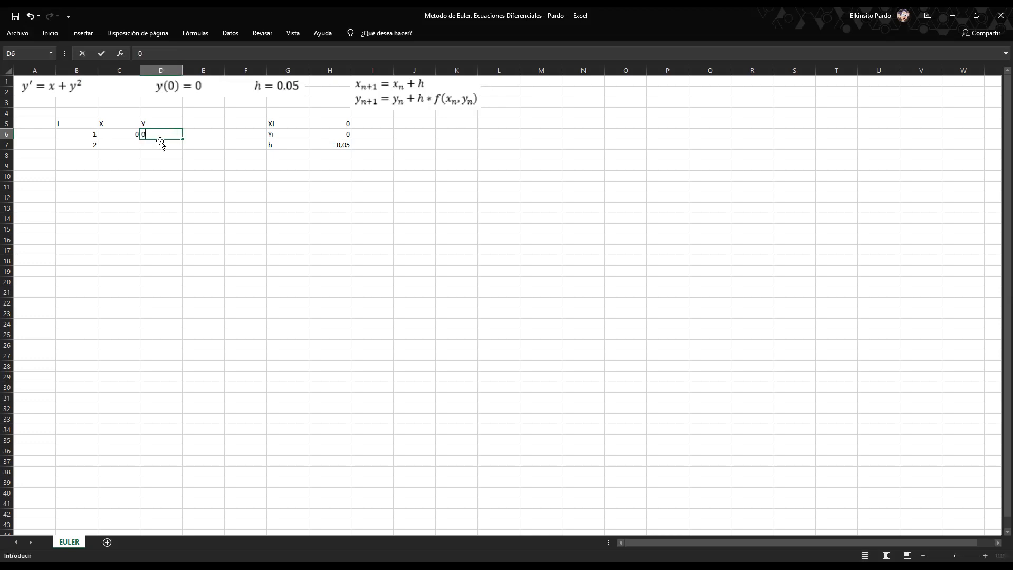
Enter the formula =C6+$H$7 in C7 to compute the next X value with an absolute reference to h.
{"action": "left_click", "coordinate": [118, 143]}
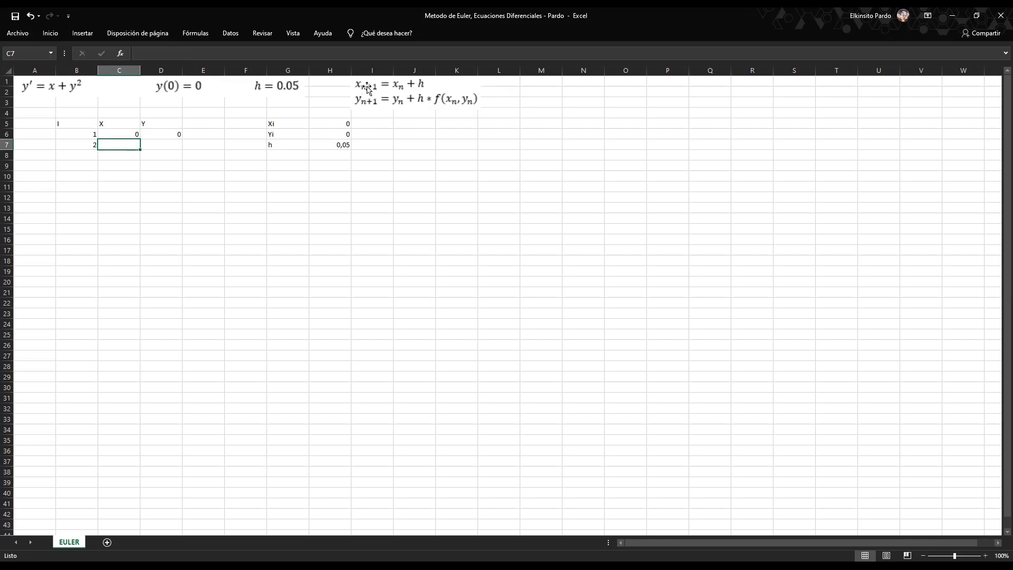
{"action": "type", "text": "="}
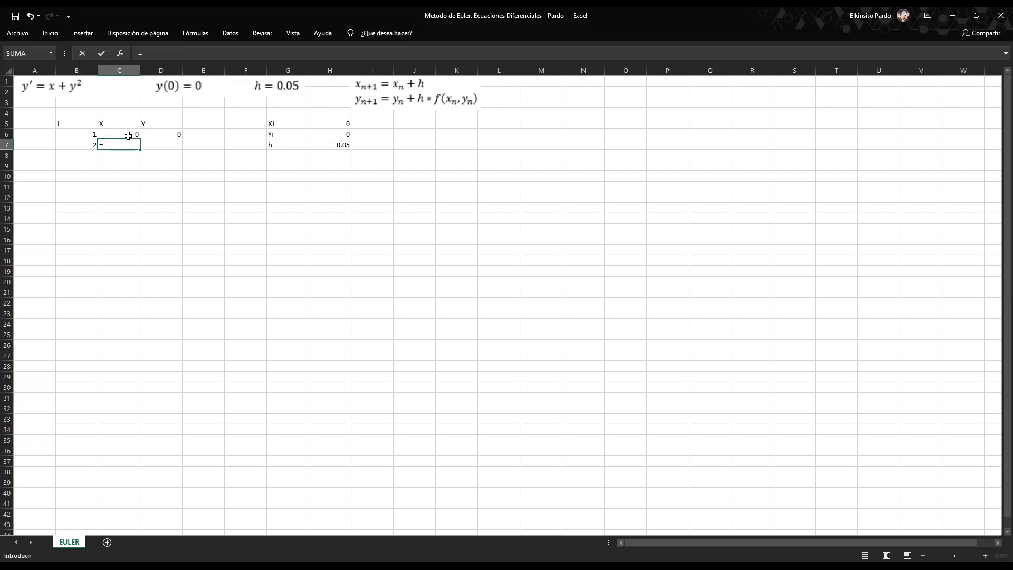
{"action": "left_click", "coordinate": [129, 136]}
{"action": "type", "text": "+"}
{"action": "left_click", "coordinate": [329, 146]}
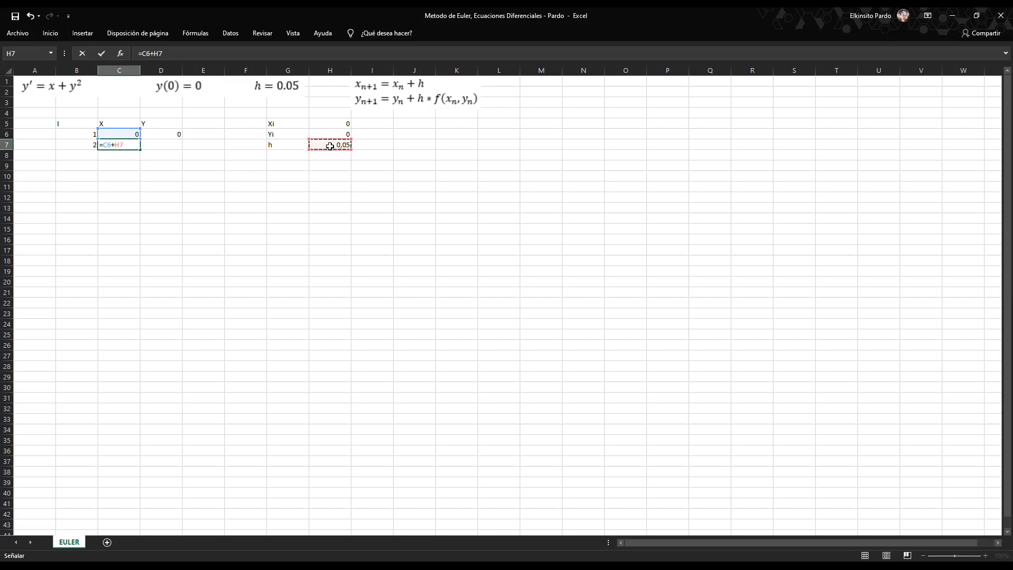
{"action": "key", "text": "F4"}
{"action": "key", "text": "Return"}
Fill the X formula from C7 down to C22.
{"action": "left_click", "coordinate": [135, 146]}
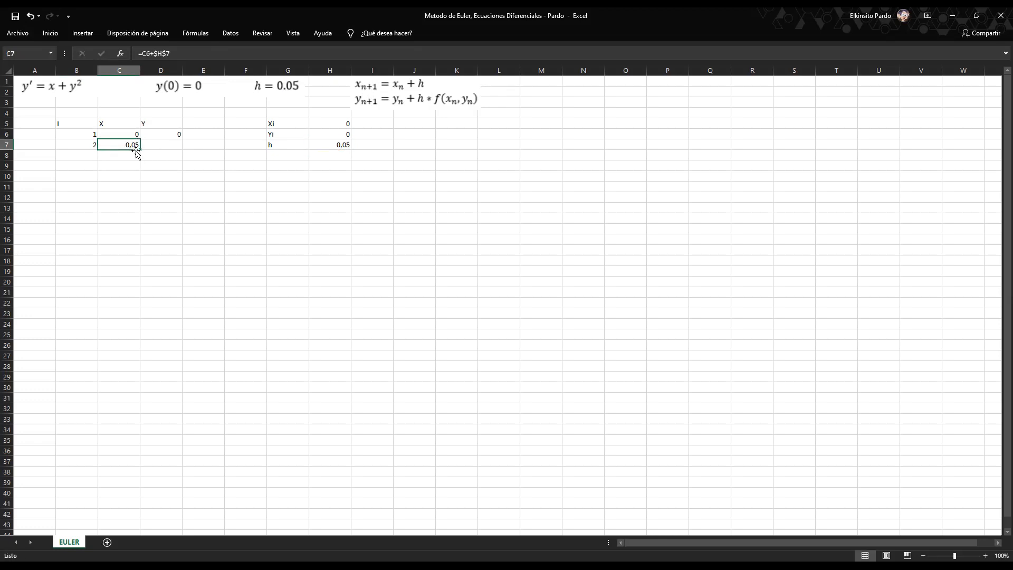
{"action": "left_click_drag", "start_coordinate": [141, 151], "coordinate": [140, 306]}
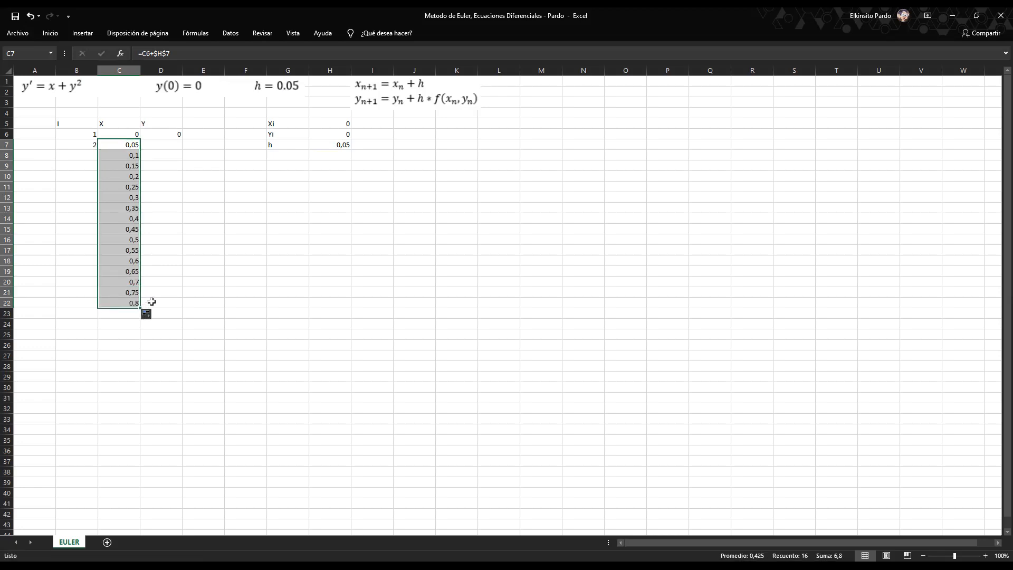
{"action": "left_click", "coordinate": [160, 300]}
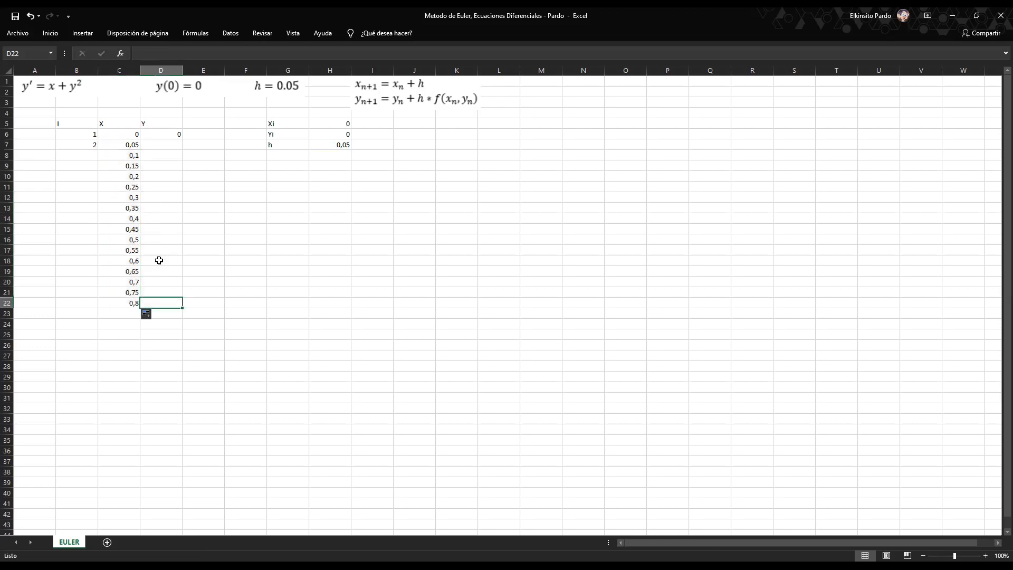
Extend the I numbering series from B6:B7 down to row 22.
{"action": "left_click_drag", "start_coordinate": [90, 132], "coordinate": [95, 160]}
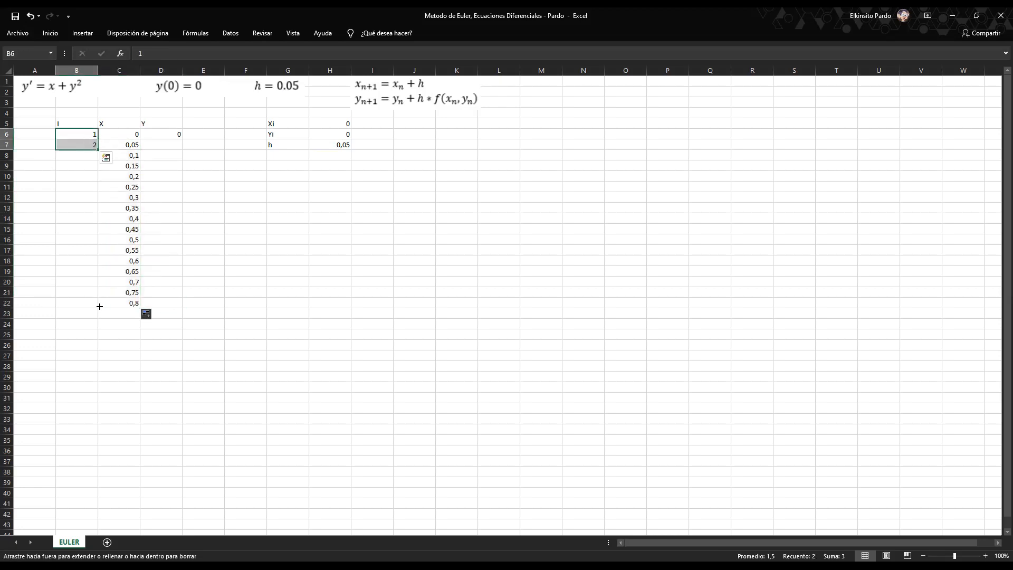
{"action": "left_click_drag", "start_coordinate": [100, 306], "coordinate": [97, 296]}
{"action": "left_click", "coordinate": [186, 290]}
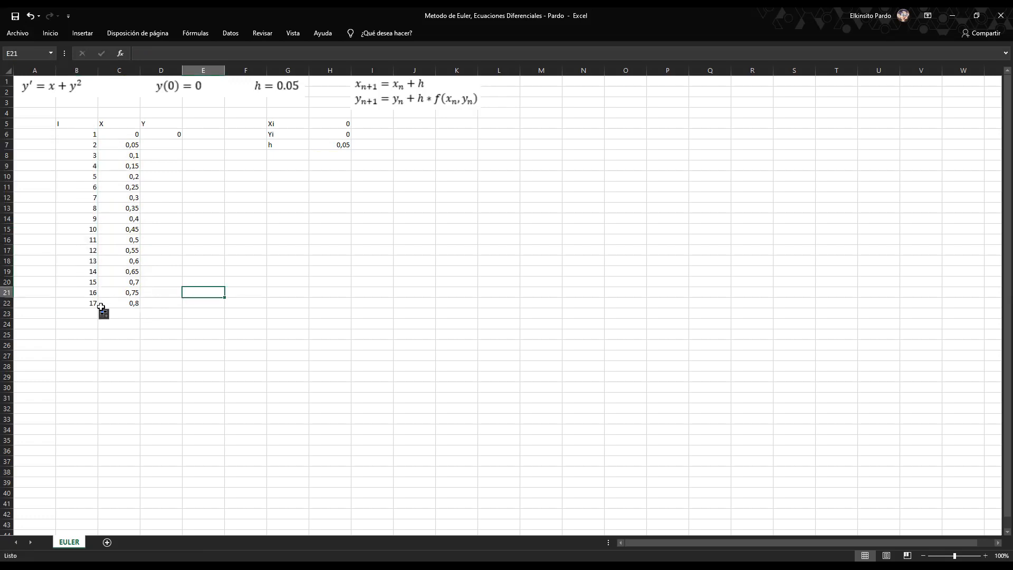
{"action": "left_click", "coordinate": [171, 146]}
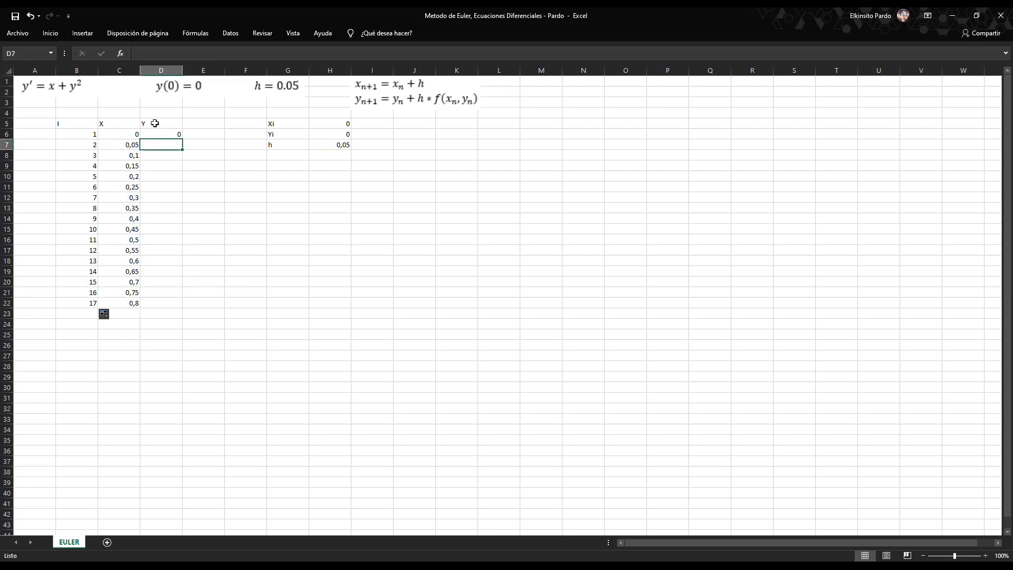
{"action": "left_click", "coordinate": [129, 148]}
{"action": "key", "text": "Down"}
{"action": "key", "text": "Down"}
{"action": "key", "text": "Down"}
{"action": "key", "text": "Down"}
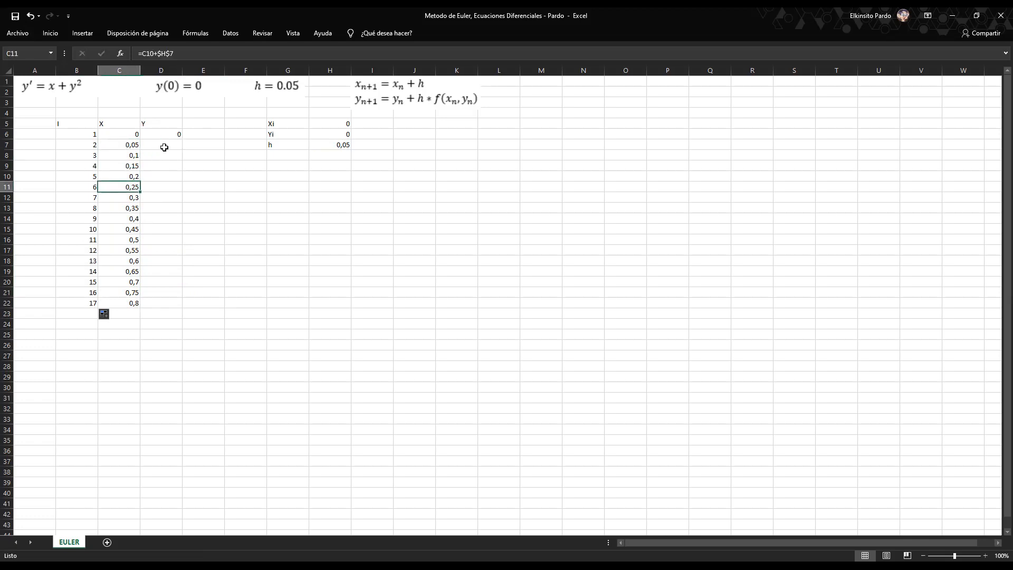
Enter the Euler formula =D6+$H$7*(C6+D6^2) in D7 to compute the next Y value.
{"action": "left_click", "coordinate": [164, 148]}
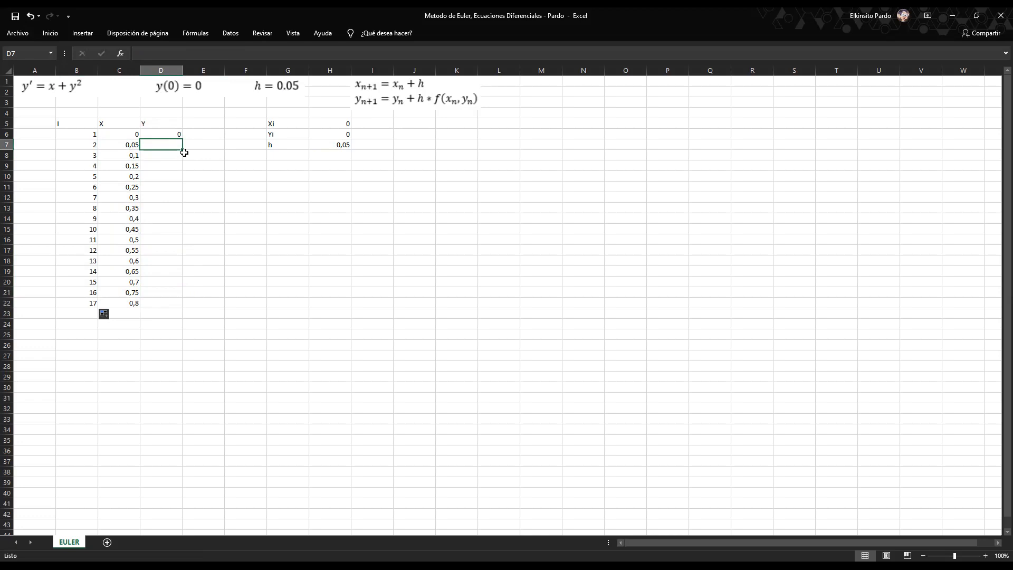
{"action": "type", "text": "="}
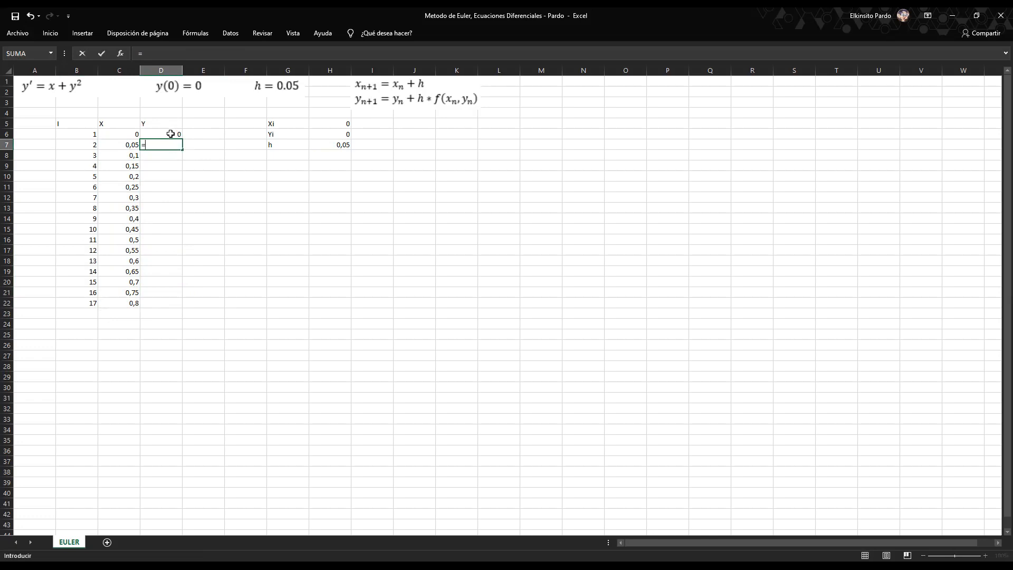
{"action": "left_click", "coordinate": [171, 134]}
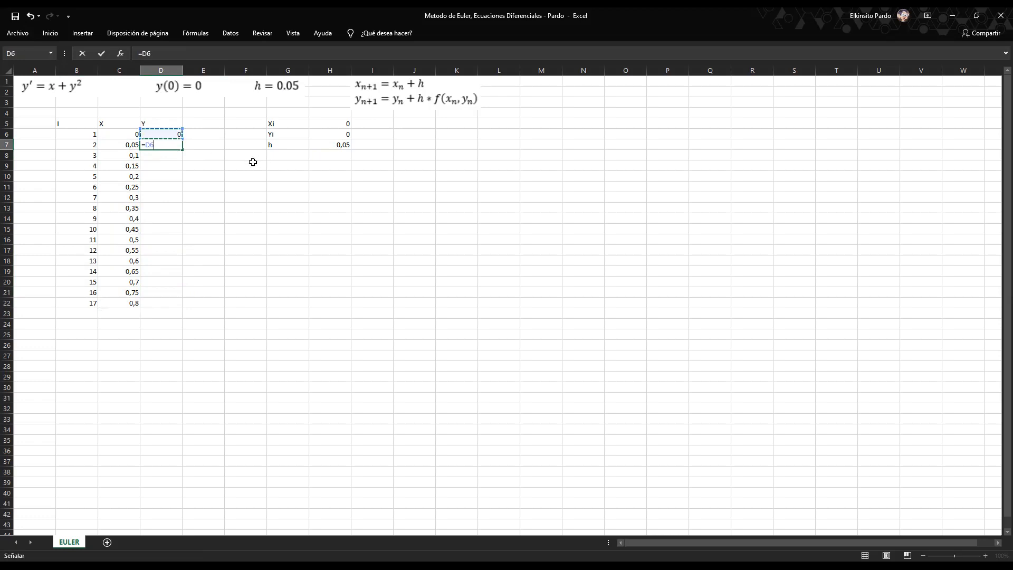
{"action": "type", "text": "+"}
{"action": "left_click", "coordinate": [317, 146]}
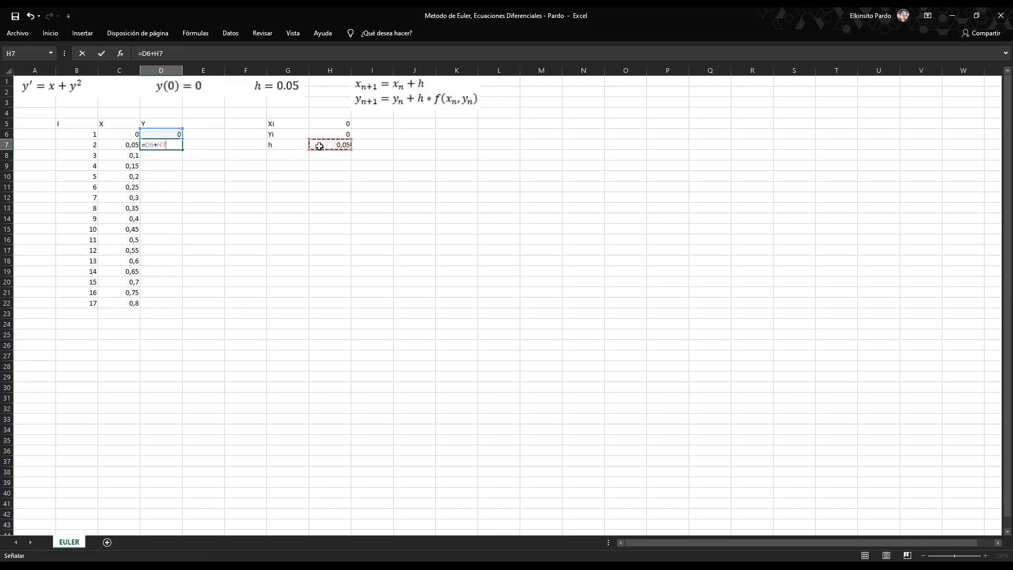
{"action": "key", "text": "F4"}
{"action": "left_click", "coordinate": [179, 144]}
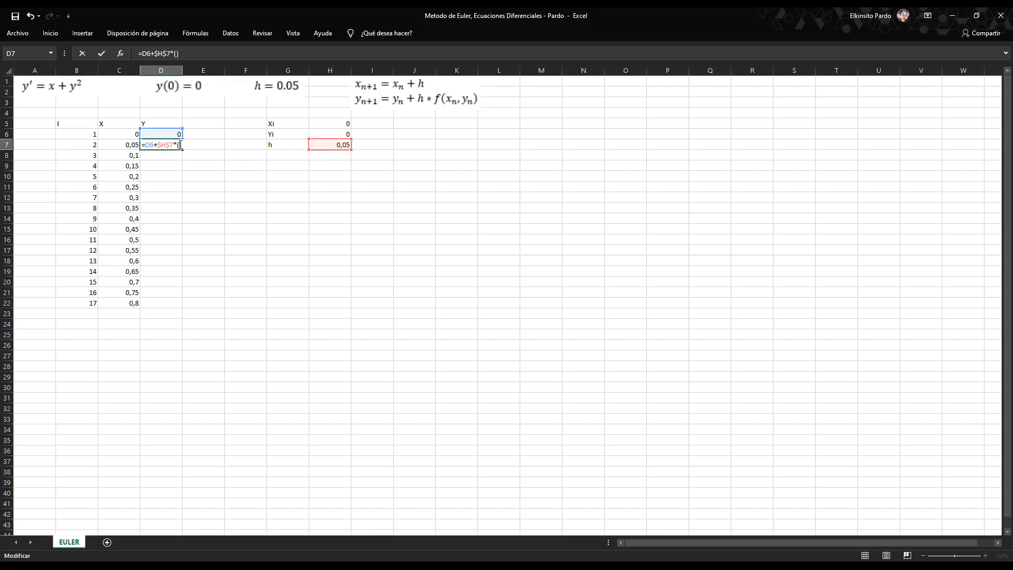
{"action": "left_click", "coordinate": [127, 135]}
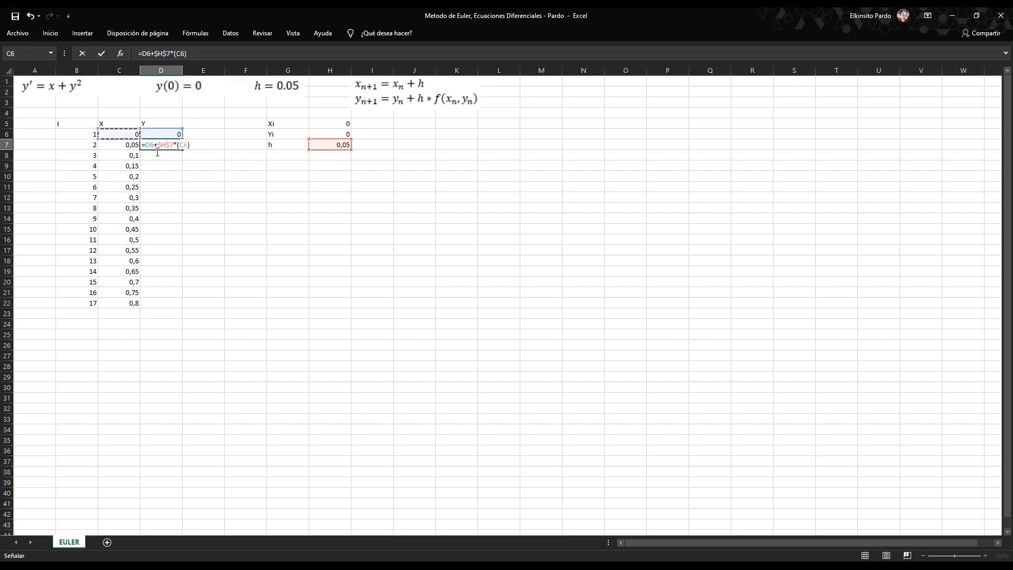
{"action": "type", "text": "+"}
{"action": "left_click", "coordinate": [167, 136]}
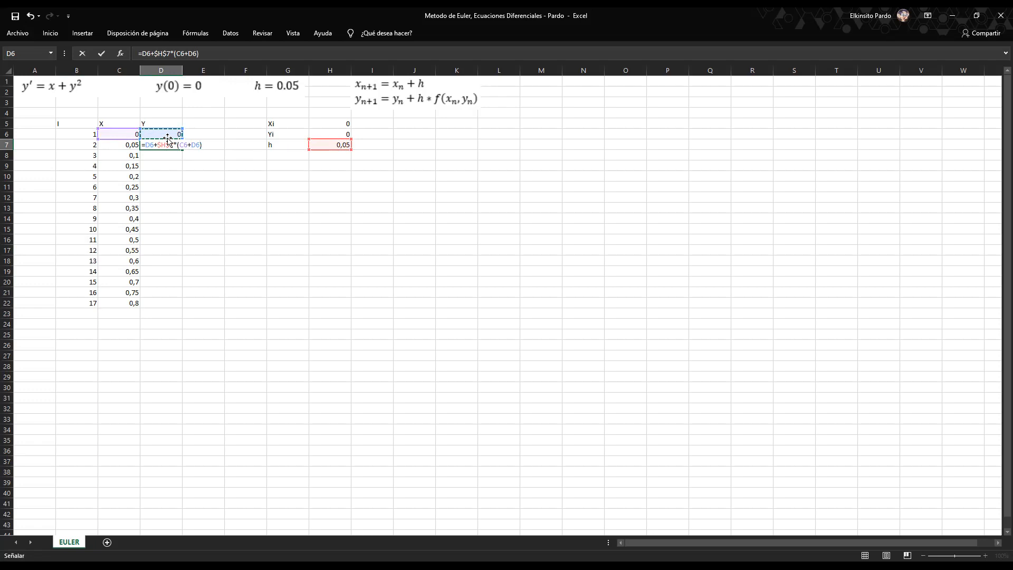
{"action": "type", "text": "^2"}
{"action": "key", "text": "Return"}
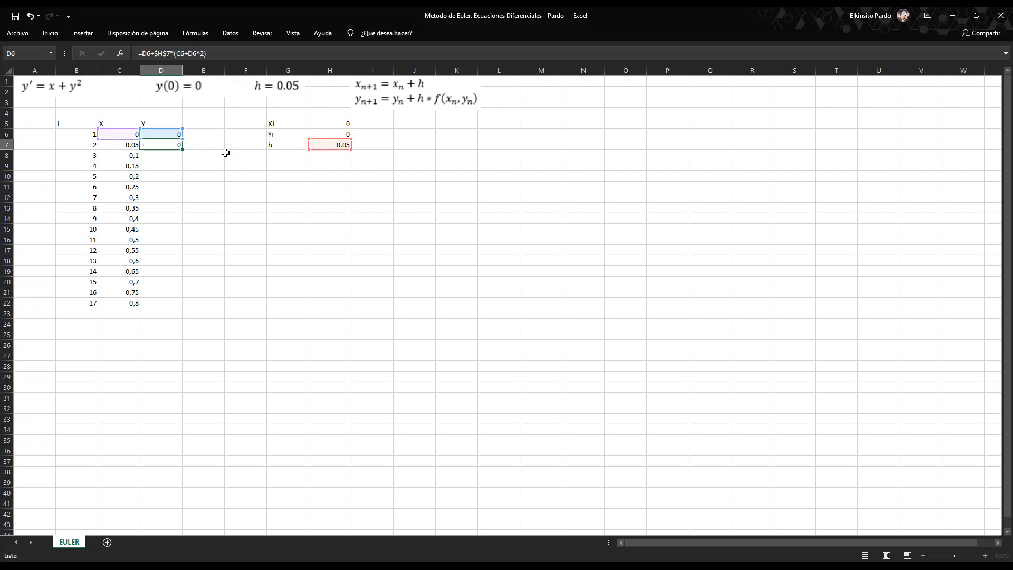
Fill the Euler Y formula from D7 down to D22.
{"action": "left_click", "coordinate": [171, 144]}
{"action": "left_click", "coordinate": [134, 144]}
{"action": "left_click", "coordinate": [153, 143]}
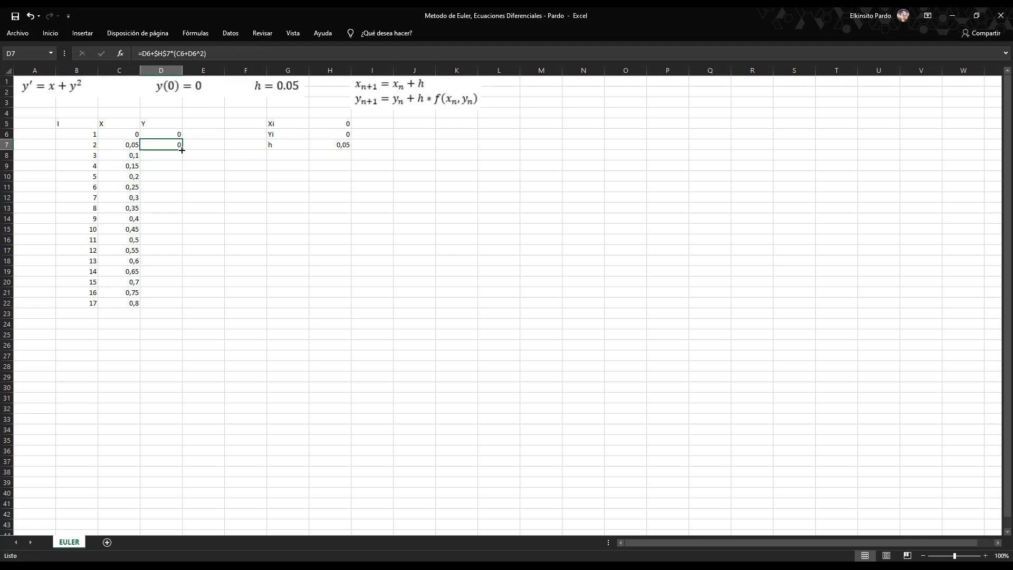
{"action": "left_click_drag", "start_coordinate": [182, 150], "coordinate": [178, 305]}
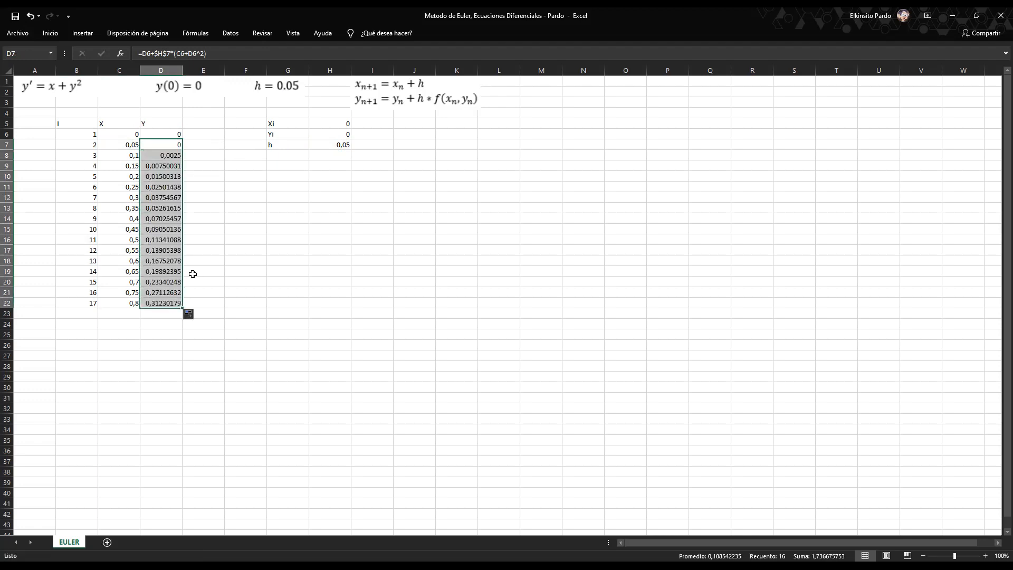
{"action": "left_click", "coordinate": [227, 205]}
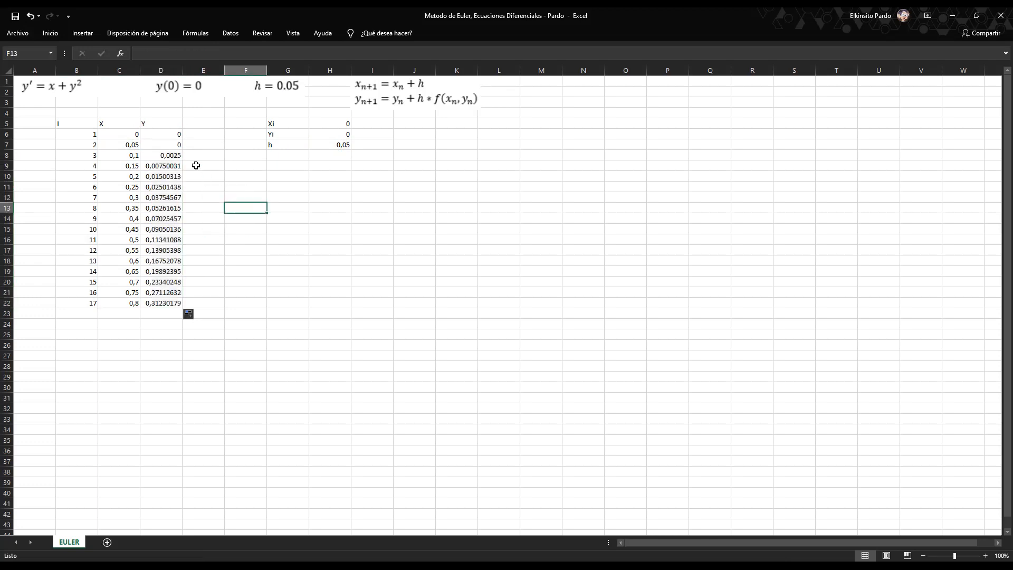
Examine the filled X and Y formulas in rows 7 to 9 to check which cells they reference.
{"action": "left_click", "coordinate": [167, 149]}
{"action": "left_click", "coordinate": [168, 156]}
{"action": "left_click", "coordinate": [167, 165]}
{"action": "left_click", "coordinate": [130, 165]}
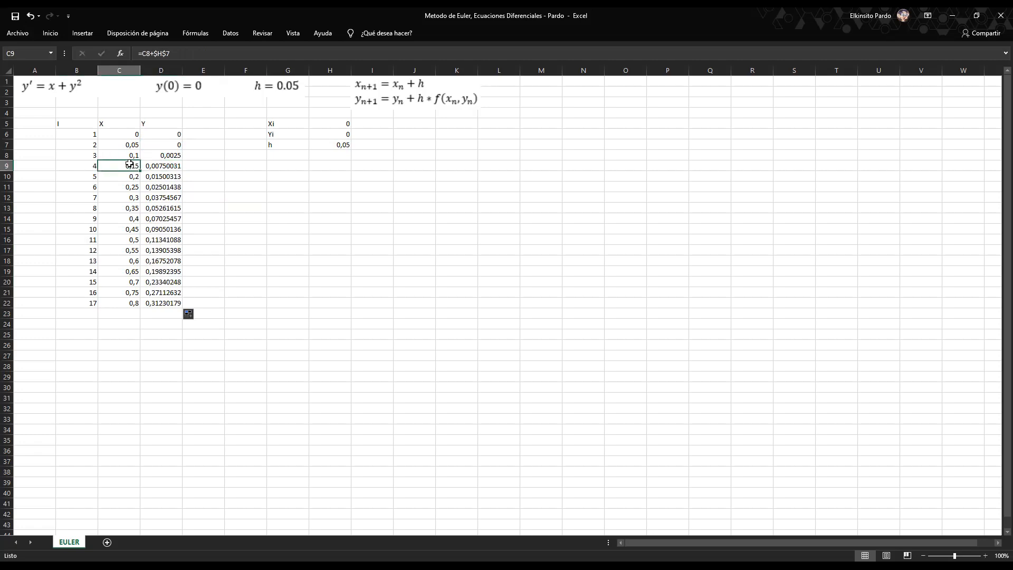
{"action": "left_click", "coordinate": [130, 155]}
{"action": "left_click", "coordinate": [163, 166]}
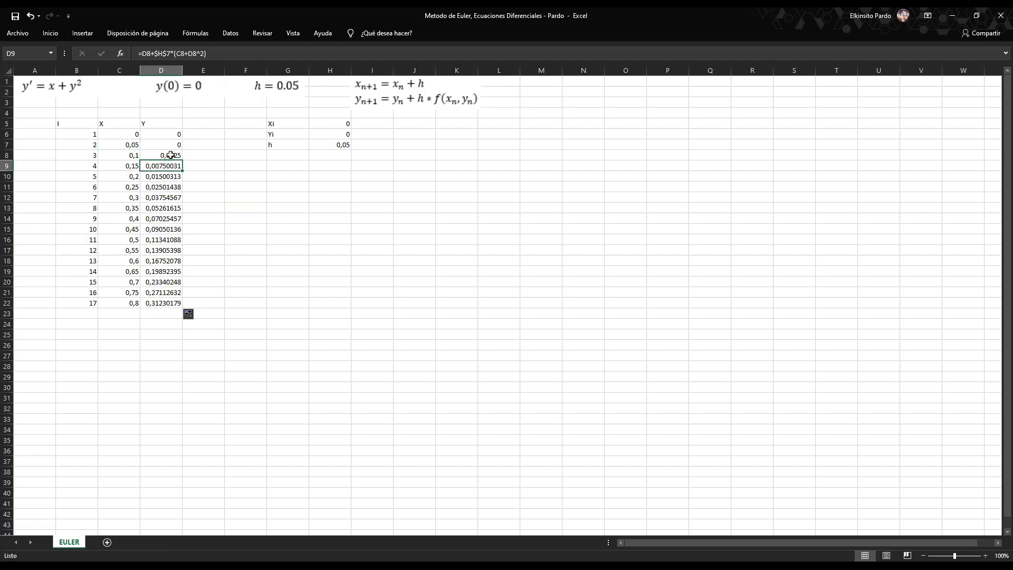
{"action": "left_click", "coordinate": [200, 153]}
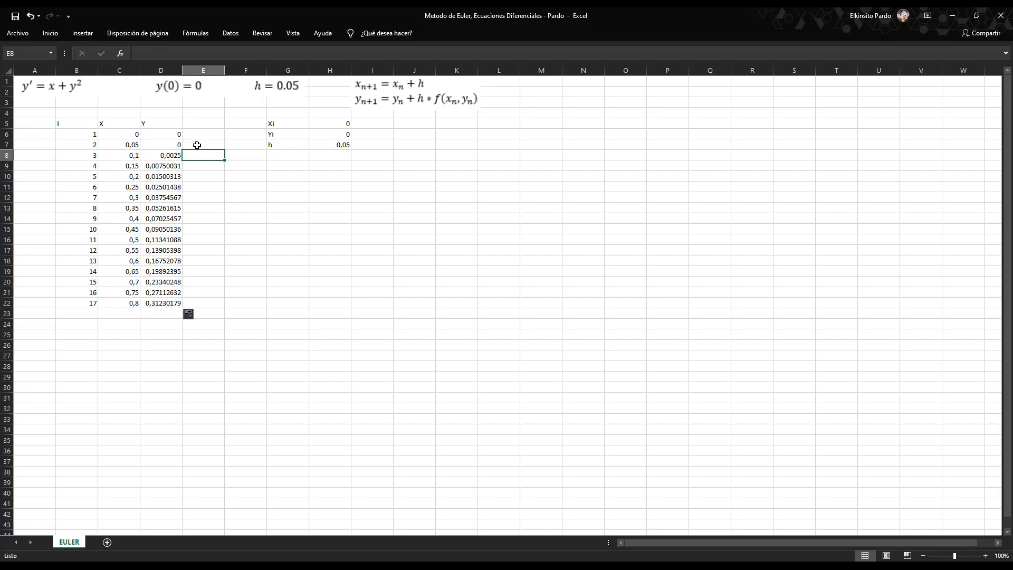
Extend the X formula from C22 and the I numbering from B21:B22 down to row 37.
{"action": "left_click", "coordinate": [135, 302]}
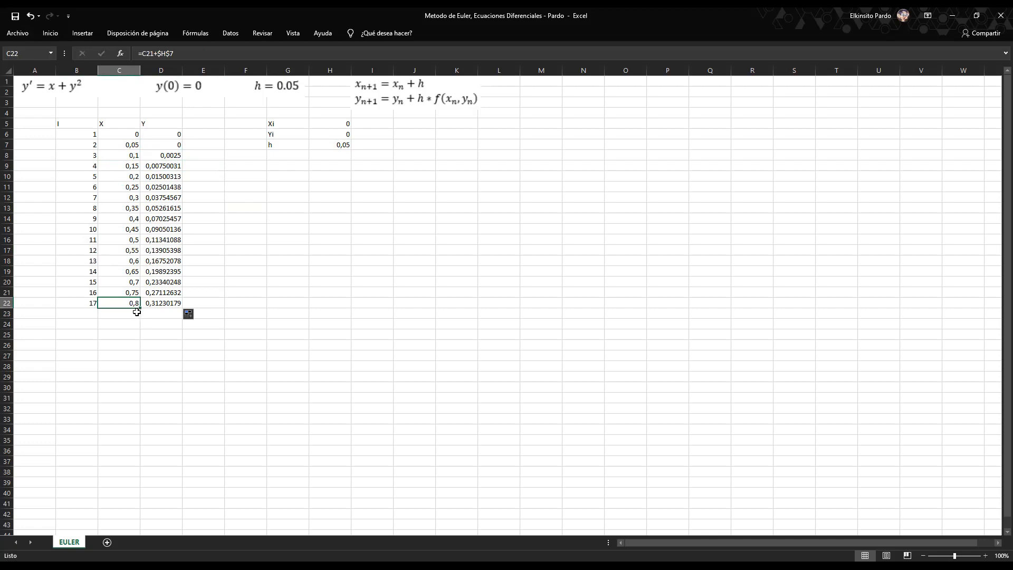
{"action": "left_click_drag", "start_coordinate": [141, 308], "coordinate": [136, 465]}
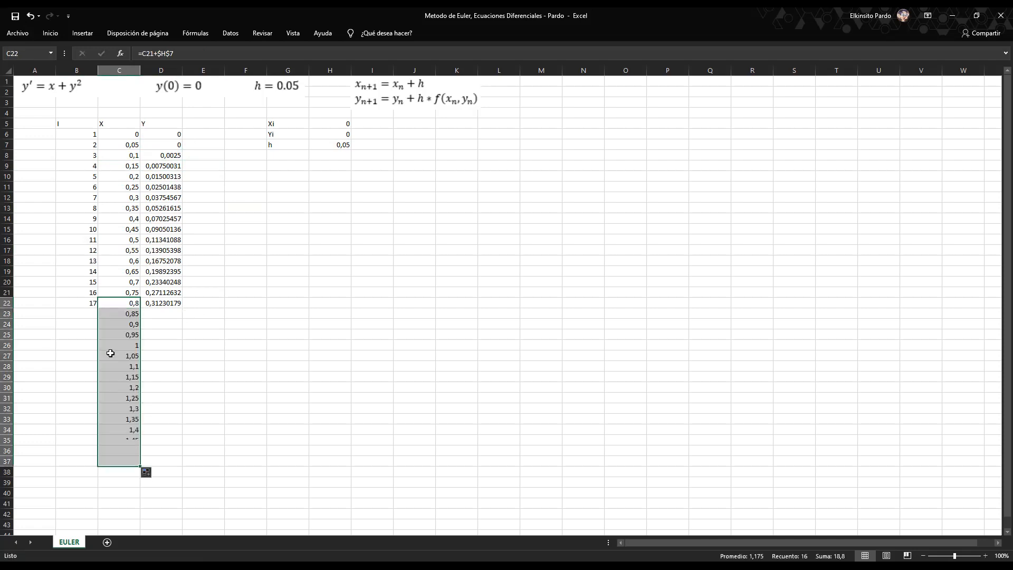
{"action": "left_click_drag", "start_coordinate": [91, 293], "coordinate": [107, 392]}
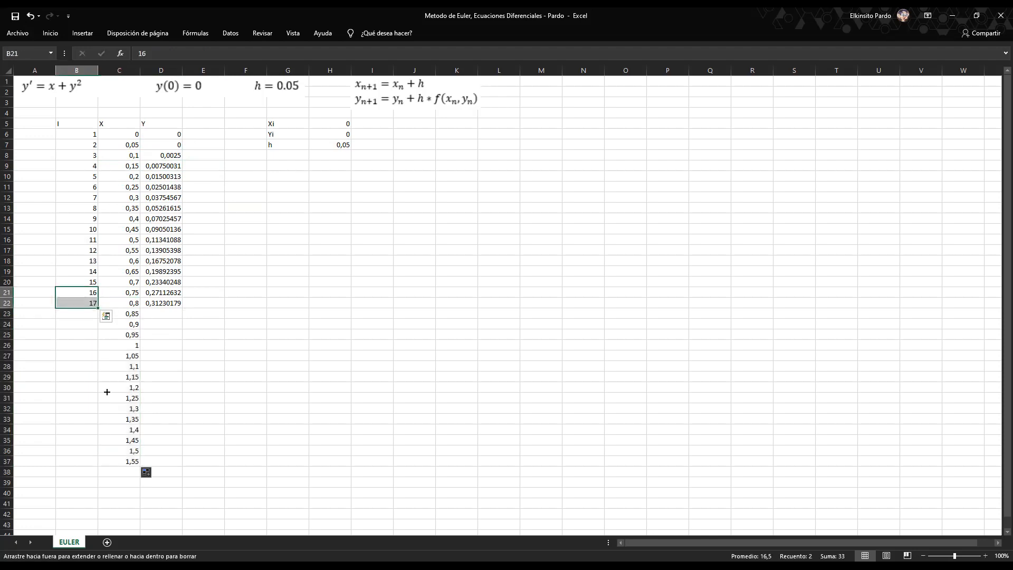
{"action": "left_click_drag", "start_coordinate": [104, 466], "coordinate": [104, 465]}
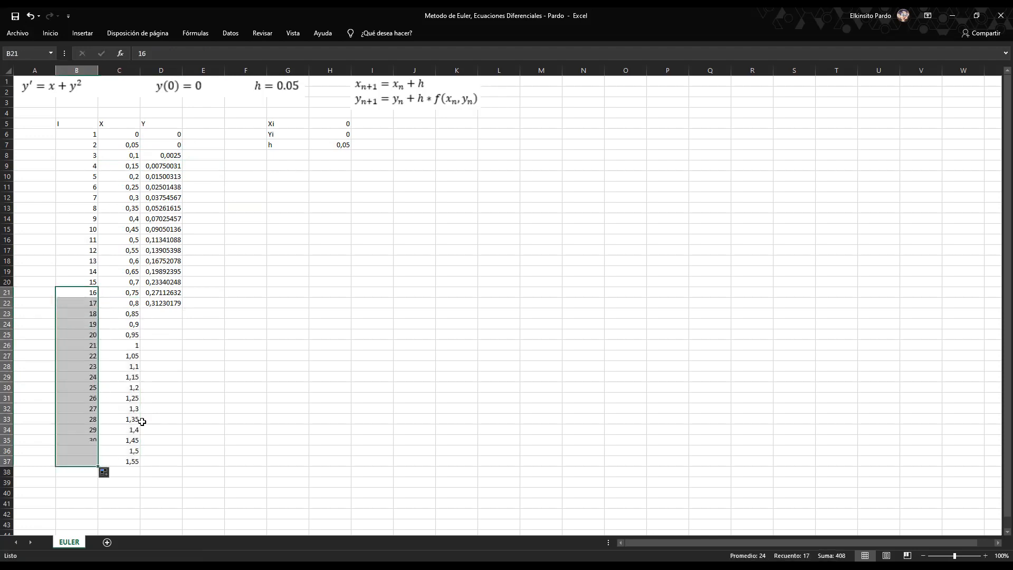
Fill the Y formula from D22 down to D37 to match the extended X column.
{"action": "left_click", "coordinate": [175, 302]}
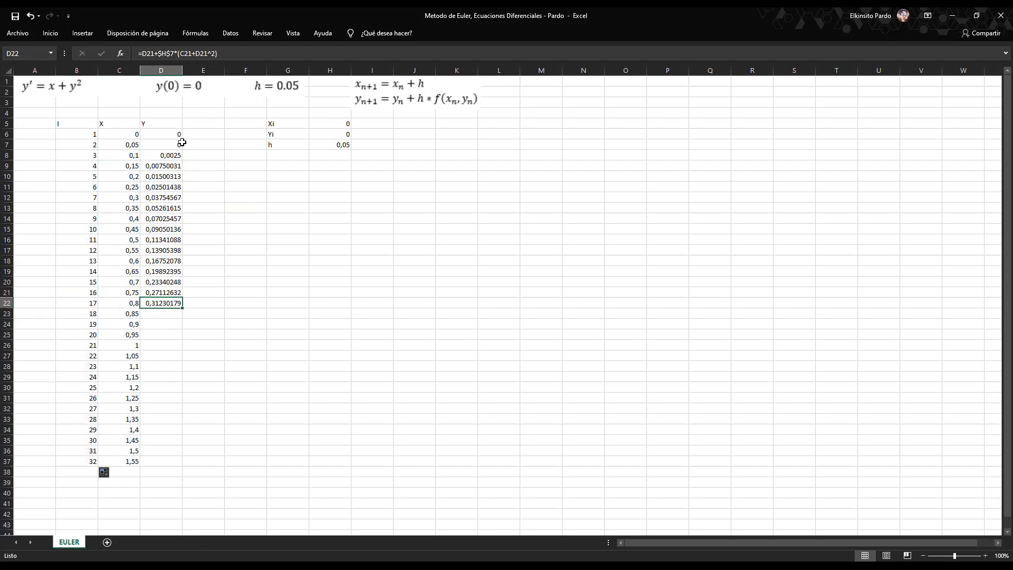
{"action": "left_click_drag", "start_coordinate": [183, 308], "coordinate": [180, 466]}
{"action": "left_click", "coordinate": [206, 347]}
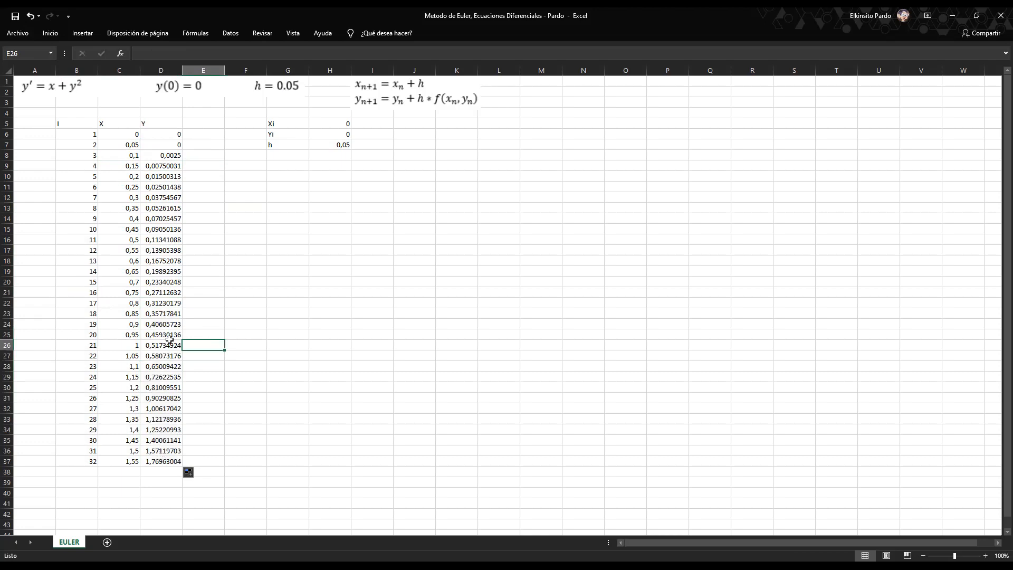
{"action": "left_click", "coordinate": [160, 125]}
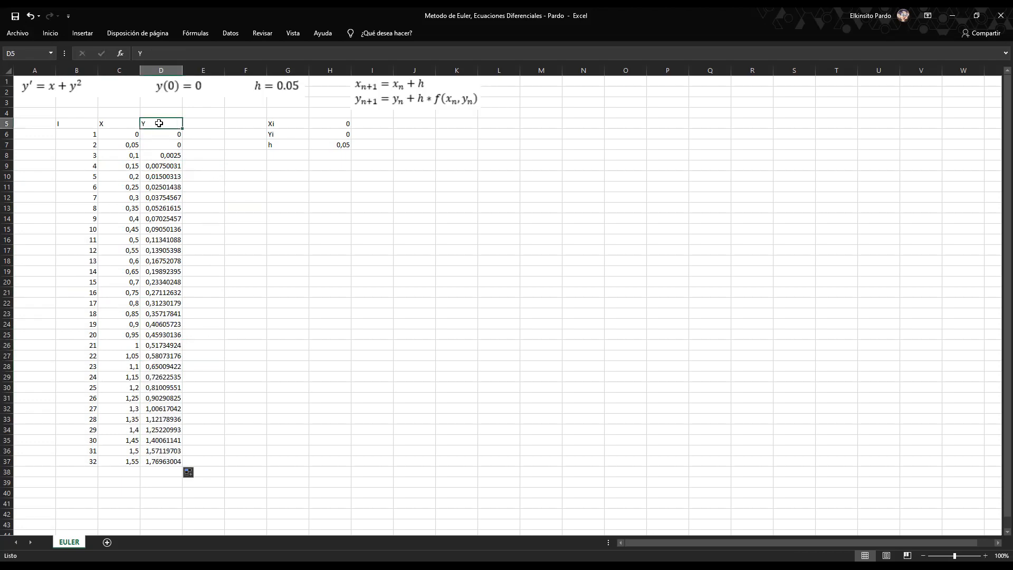
{"action": "left_click", "coordinate": [128, 123]}
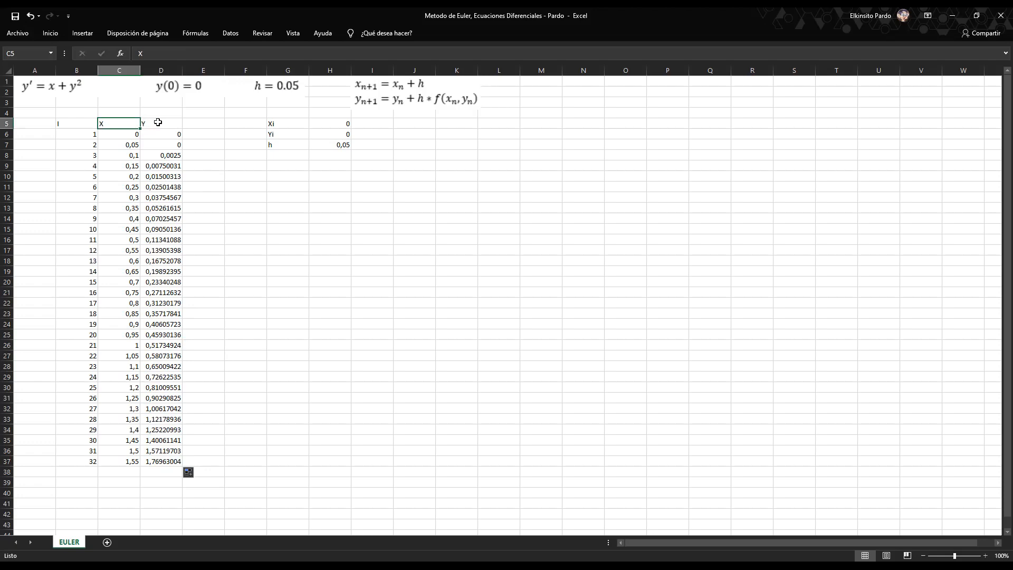
{"action": "left_click", "coordinate": [163, 124]}
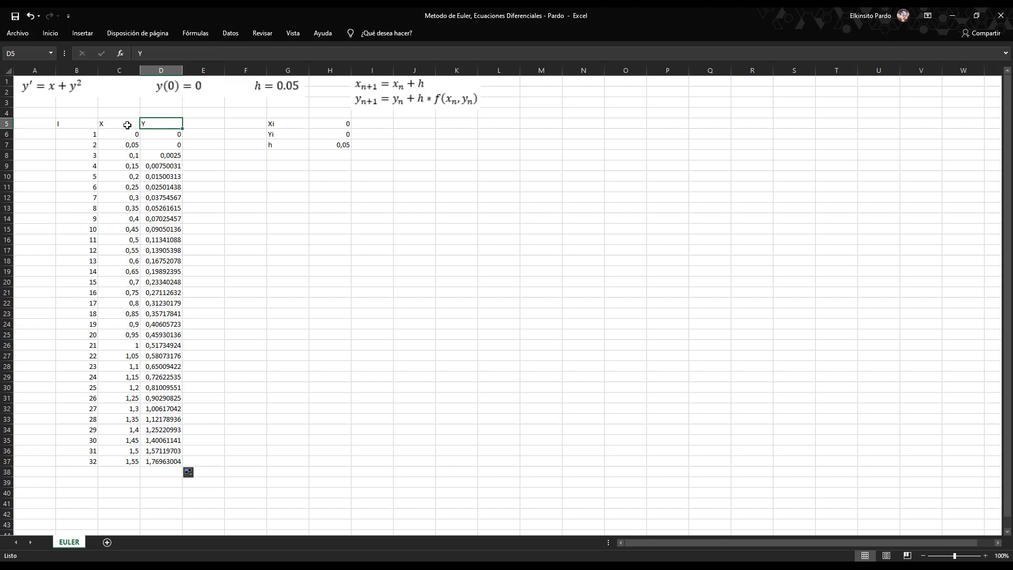
{"action": "left_click", "coordinate": [243, 226]}
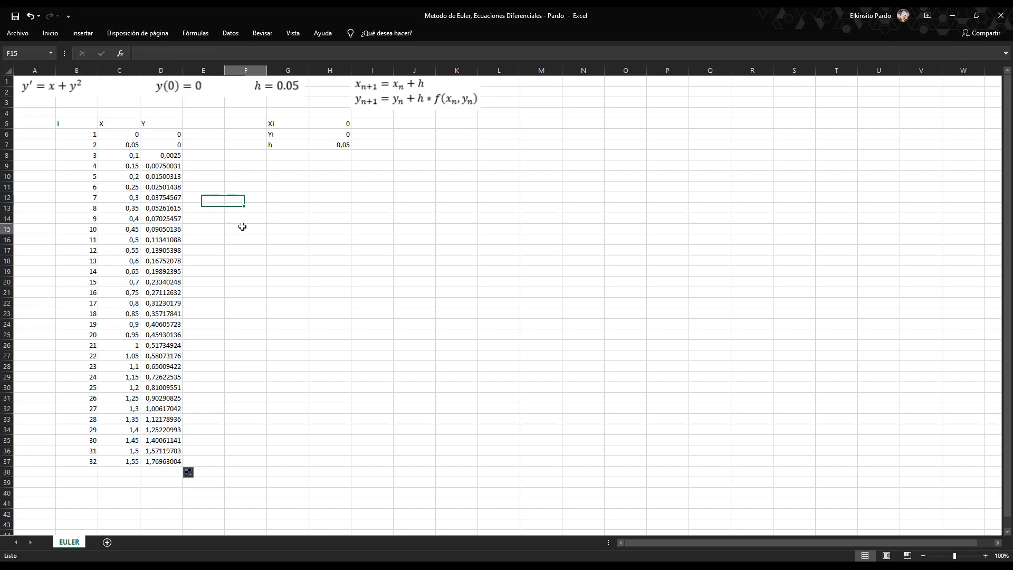